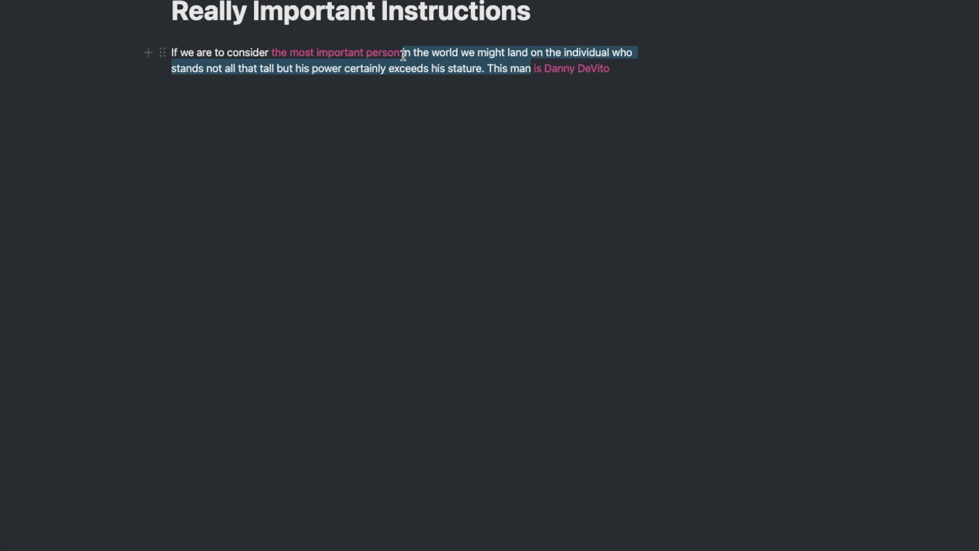
# Remove the sentence's middle so the two pink phrases join, then select its opening words
pyautogui.press('BackSpace')
pyautogui.moveTo(268, 53); pyautogui.dragTo(173, 54)
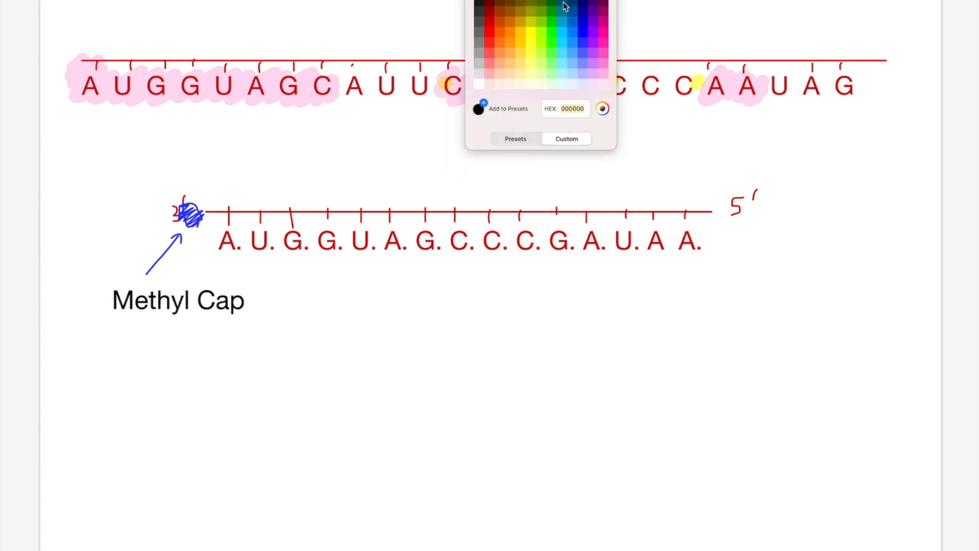
# Switch the pen colour to green and return to the page
pyautogui.click(551, 12)
pyautogui.click(867, 188)
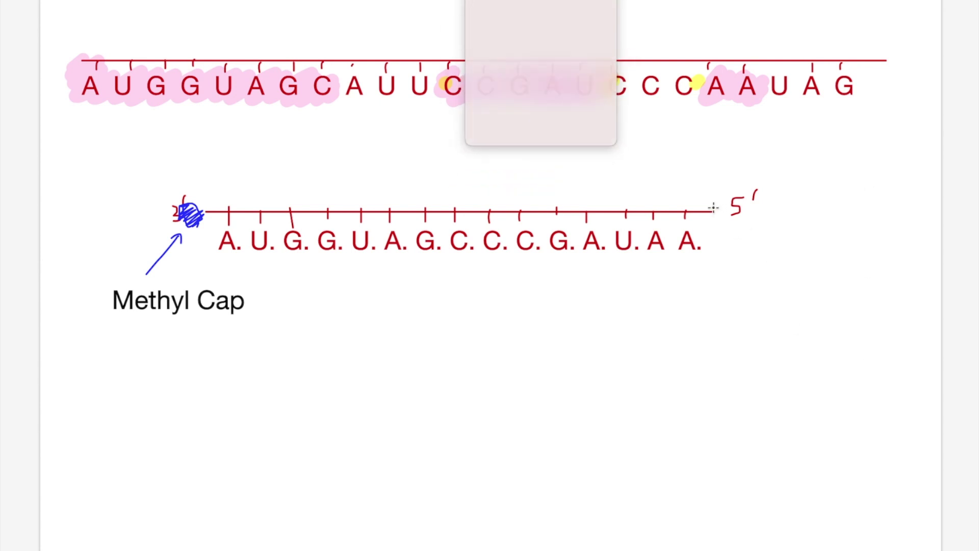